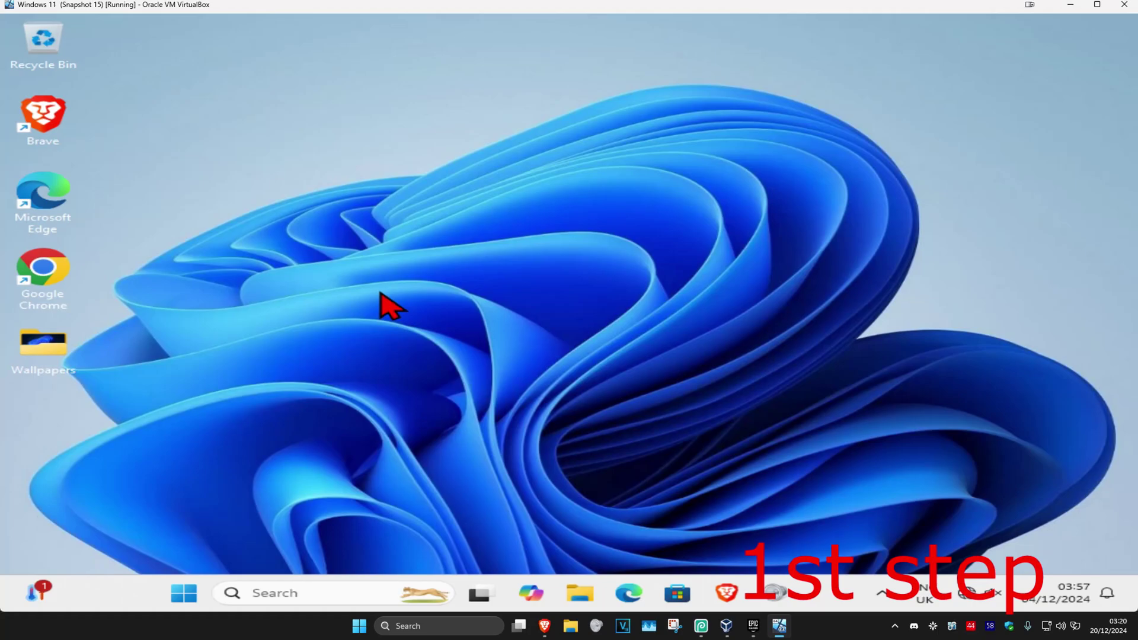
Search for 'cmd' and start Command Prompt as administrator.
{"action": "left_click", "coordinate": [319, 594]}
{"action": "type", "text": "cmd"}
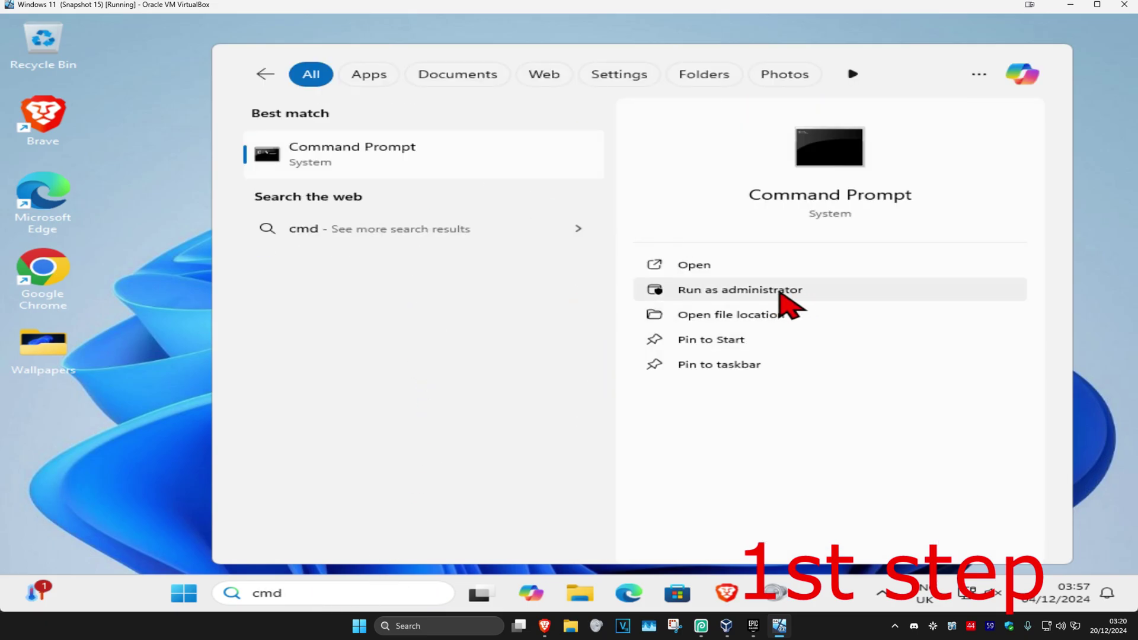
{"action": "left_click", "coordinate": [780, 294]}
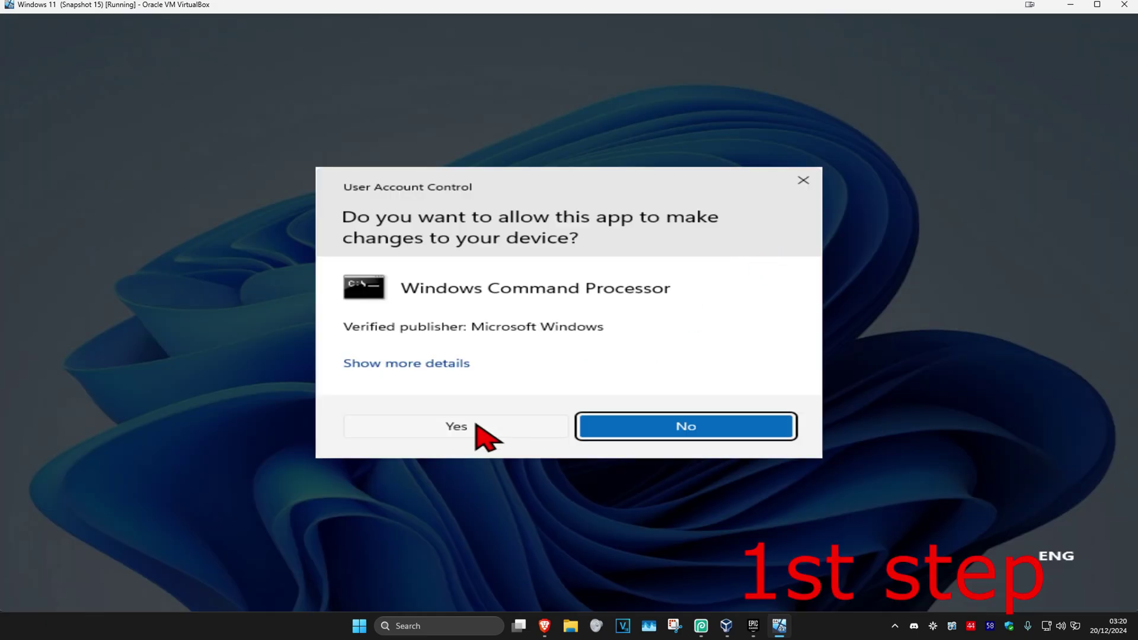
Approve elevation and run the command renaming the migration folder to .old.
{"action": "left_click", "coordinate": [477, 425]}
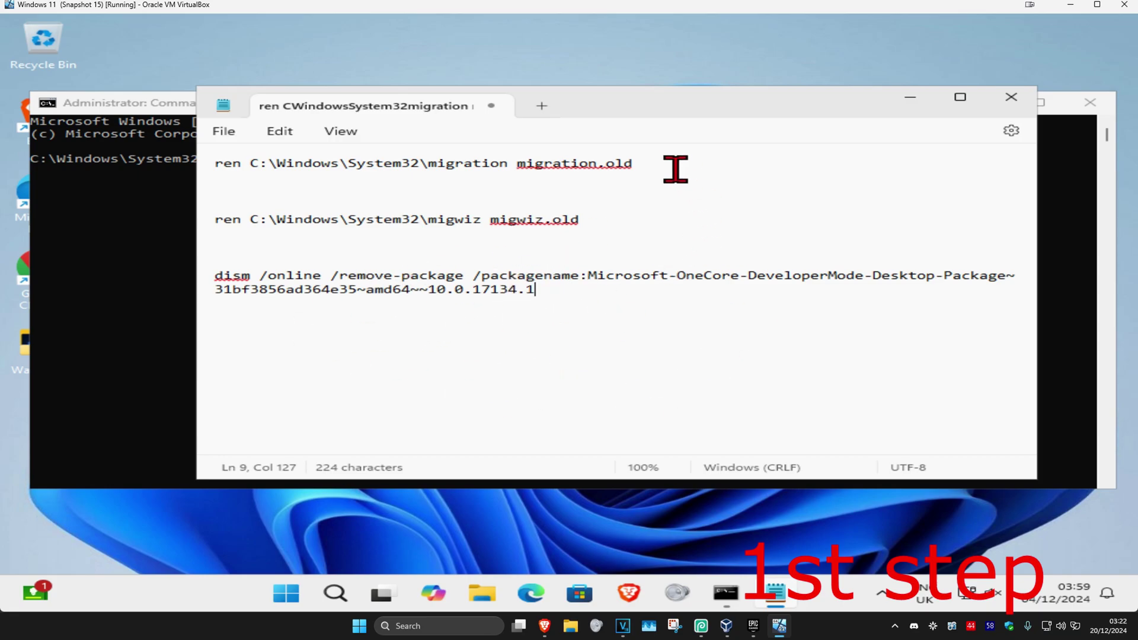
{"action": "left_click_drag", "start_coordinate": [632, 163], "coordinate": [206, 167]}
{"action": "key", "text": "ctrl+c"}
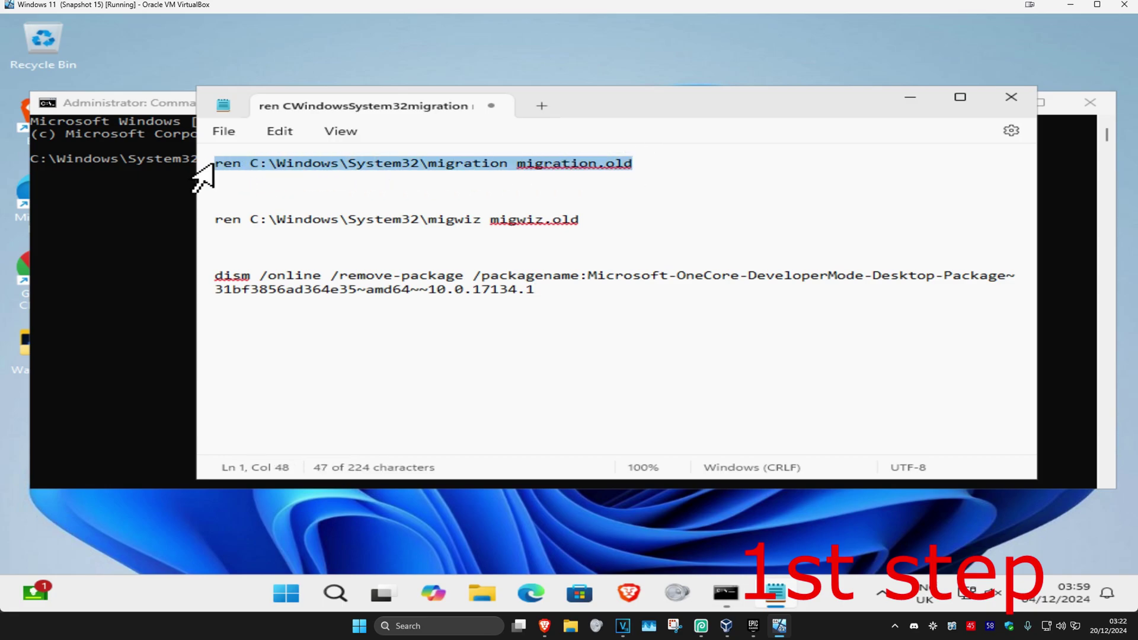
{"action": "left_click", "coordinate": [909, 97]}
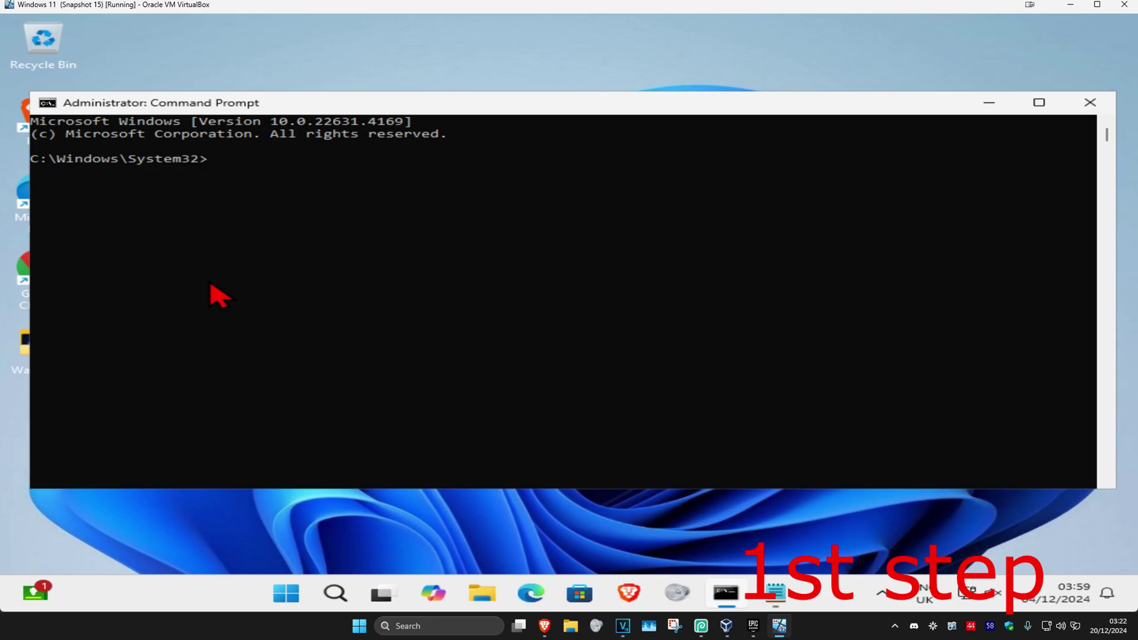
{"action": "key", "text": "ctrl+v"}
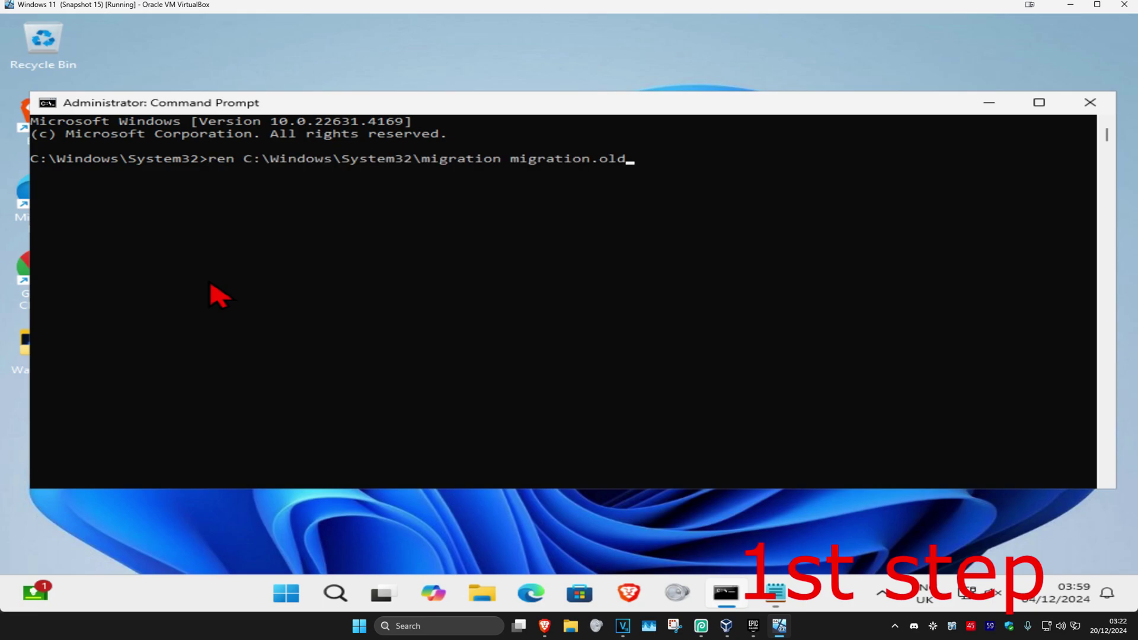
{"action": "key", "text": "Return"}
Run the command renaming the migwiz folder to .old.
{"action": "left_click", "coordinate": [776, 593]}
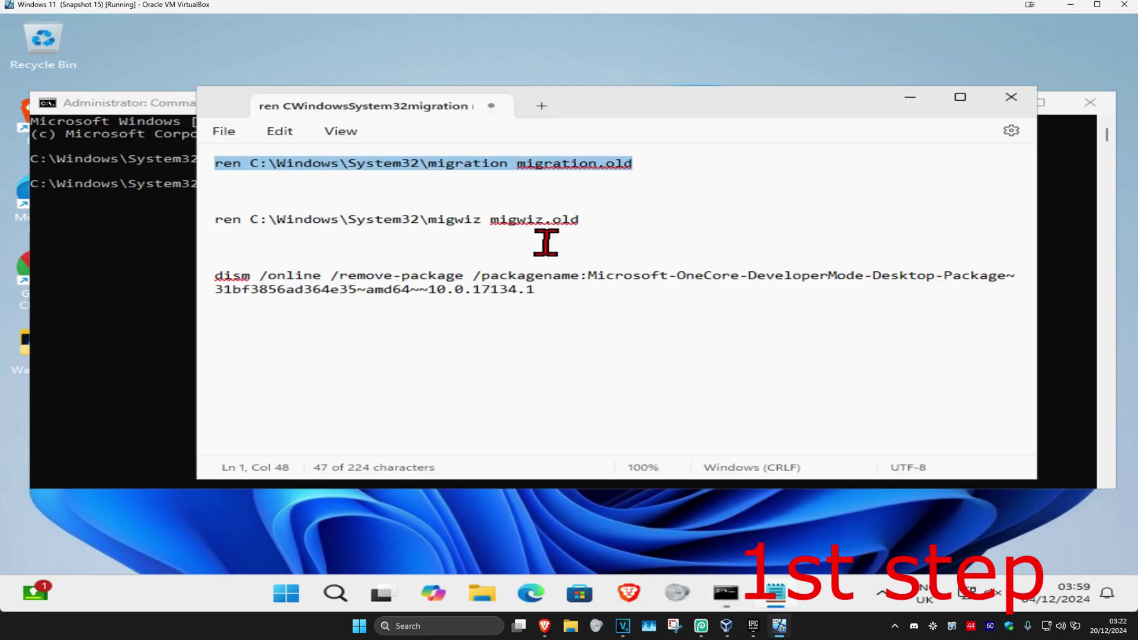
{"action": "left_click_drag", "start_coordinate": [587, 222], "coordinate": [214, 233]}
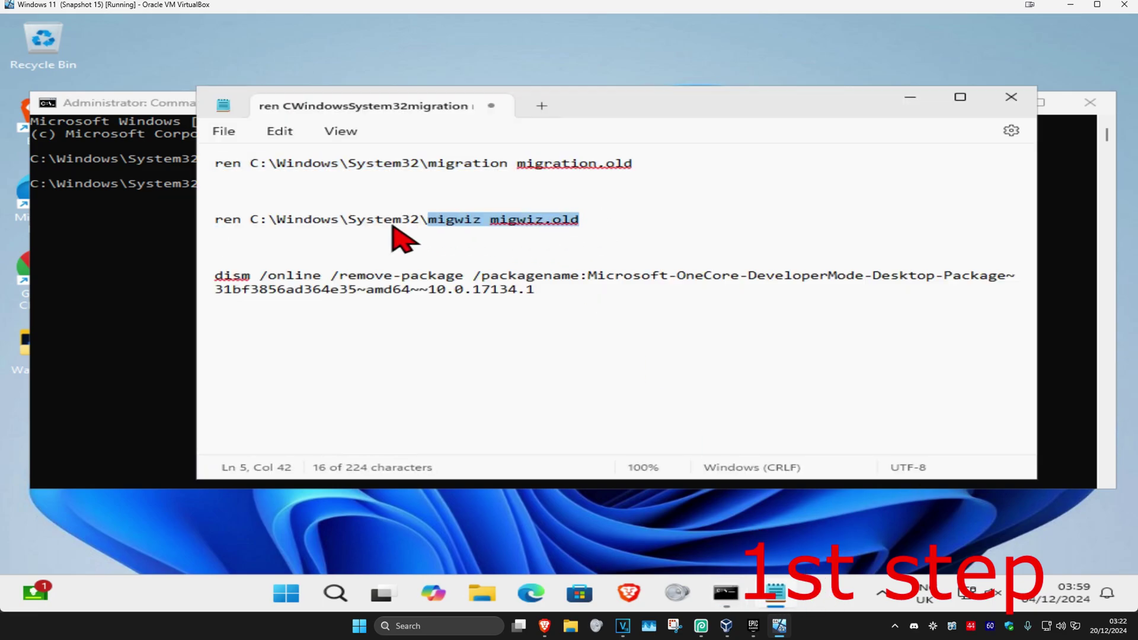
{"action": "left_click", "coordinate": [907, 107]}
{"action": "left_click", "coordinate": [222, 220]}
{"action": "type", "text": "ren C:\\Windows\\System32\\migwiz migwiz.old"}
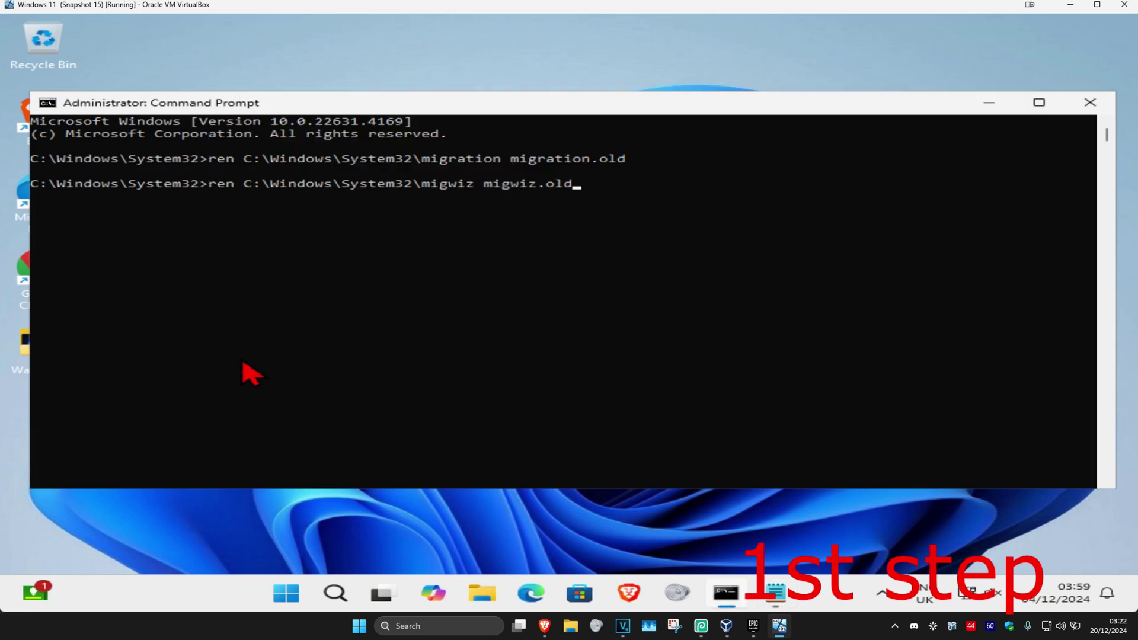
{"action": "key", "text": "Return"}
Paste the dism command removing the DeveloperMode package at the prompt.
{"action": "key", "text": "alt+Tab"}
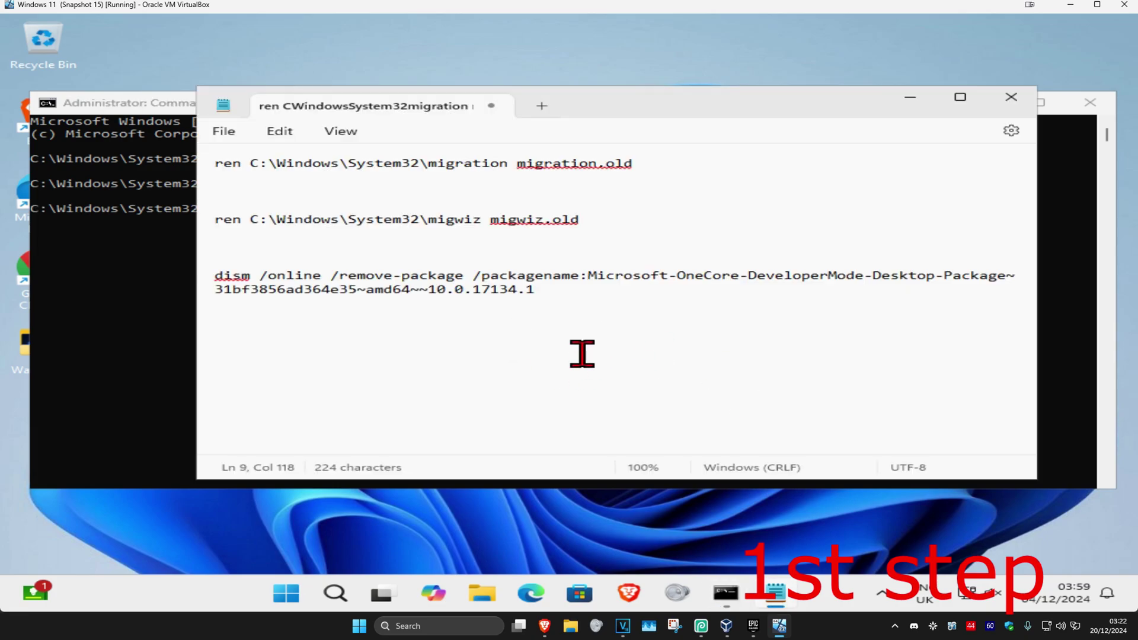
{"action": "left_click_drag", "start_coordinate": [536, 290], "coordinate": [214, 275]}
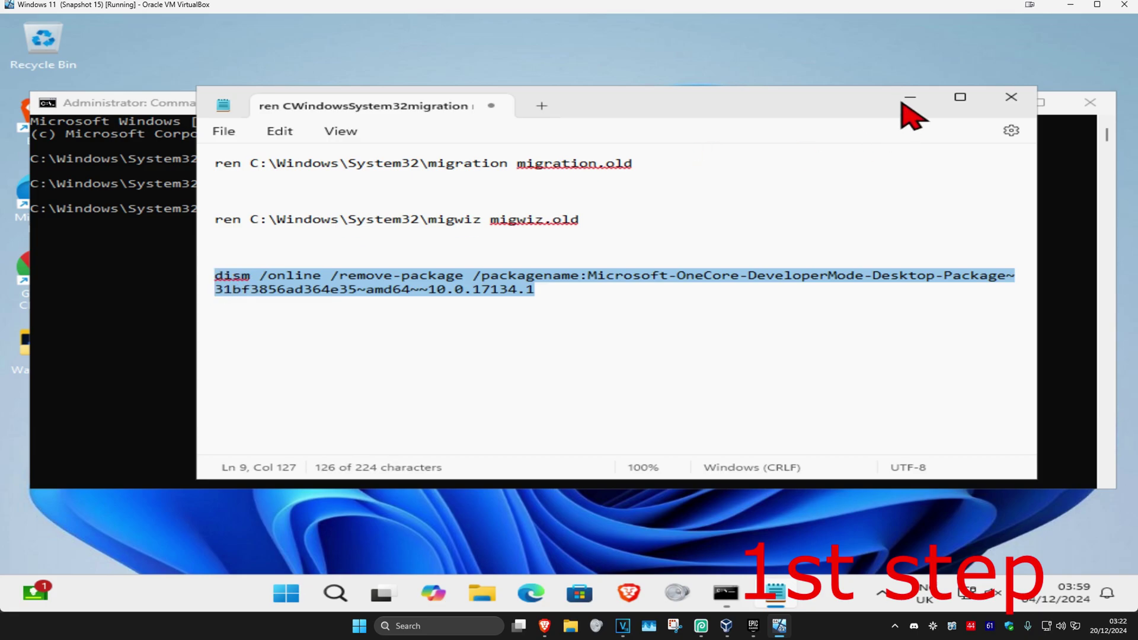
{"action": "left_click", "coordinate": [909, 99]}
{"action": "type", "text": "dism /online /remove-package /packagename:Microsoft-OneCore-DeveloperMode-Desktop-Package~31bf3856ad364e35~amd64~~10.0.17134.1"}
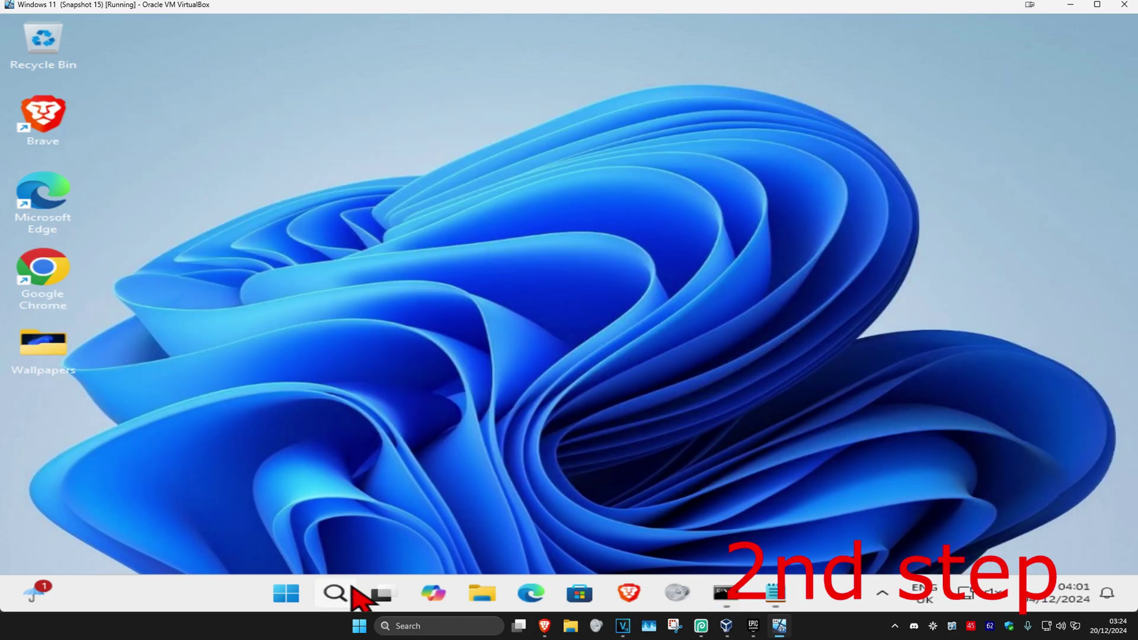
Run the Windows Update troubleshooter from the Other troubleshooters list in Troubleshoot settings.
{"action": "left_click", "coordinate": [347, 591]}
{"action": "type", "text": "troub"}
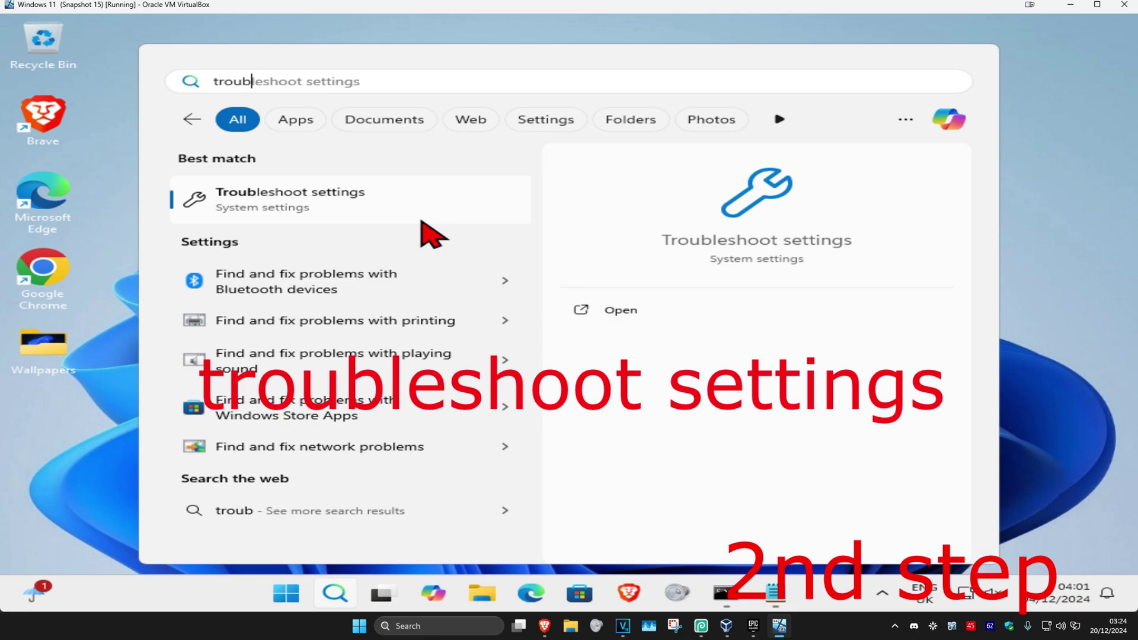
{"action": "left_click", "coordinate": [351, 212]}
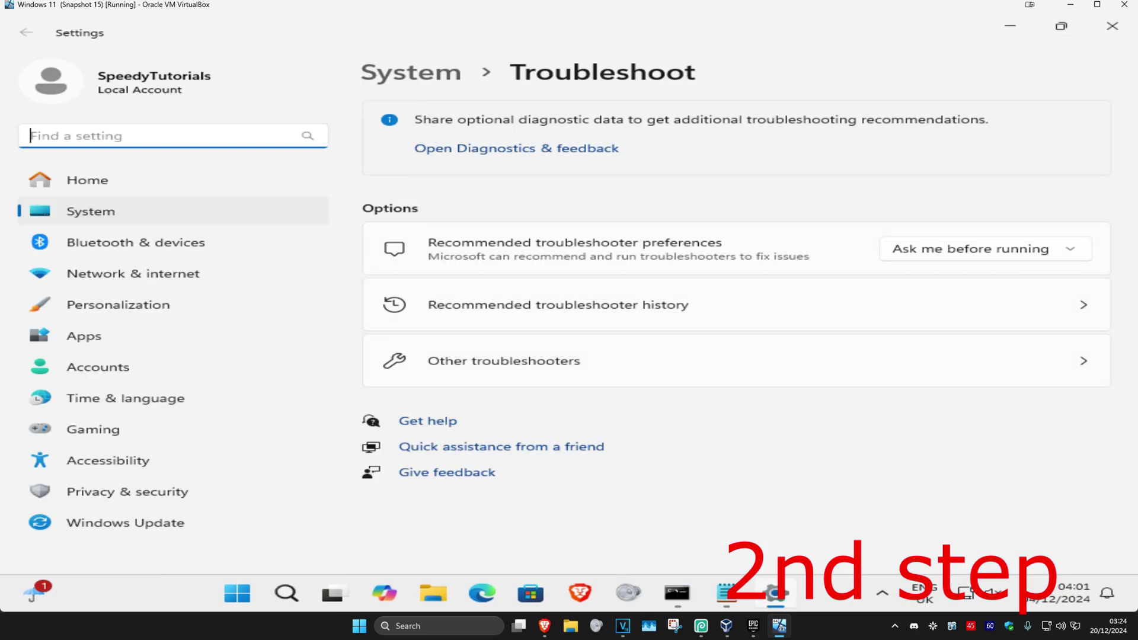
{"action": "left_click", "coordinate": [500, 373]}
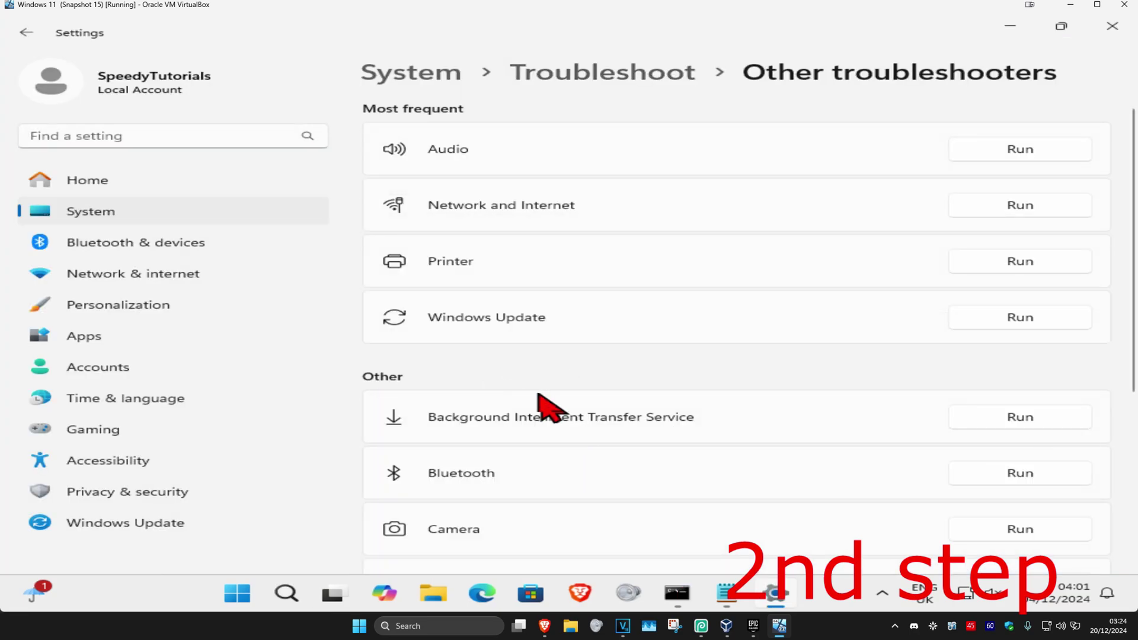
{"action": "left_click", "coordinate": [1023, 320]}
{"action": "left_click", "coordinate": [1011, 27]}
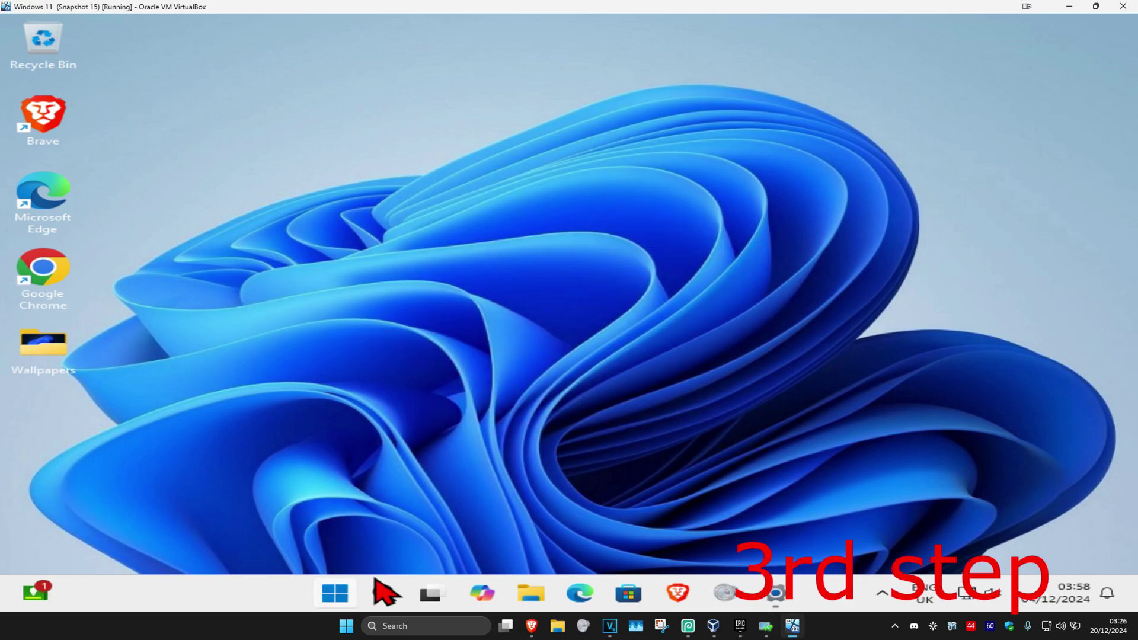
Restart the PC from the Start menu power options.
{"action": "left_click", "coordinate": [335, 593]}
{"action": "left_click", "coordinate": [843, 540]}
{"action": "left_click", "coordinate": [840, 505]}
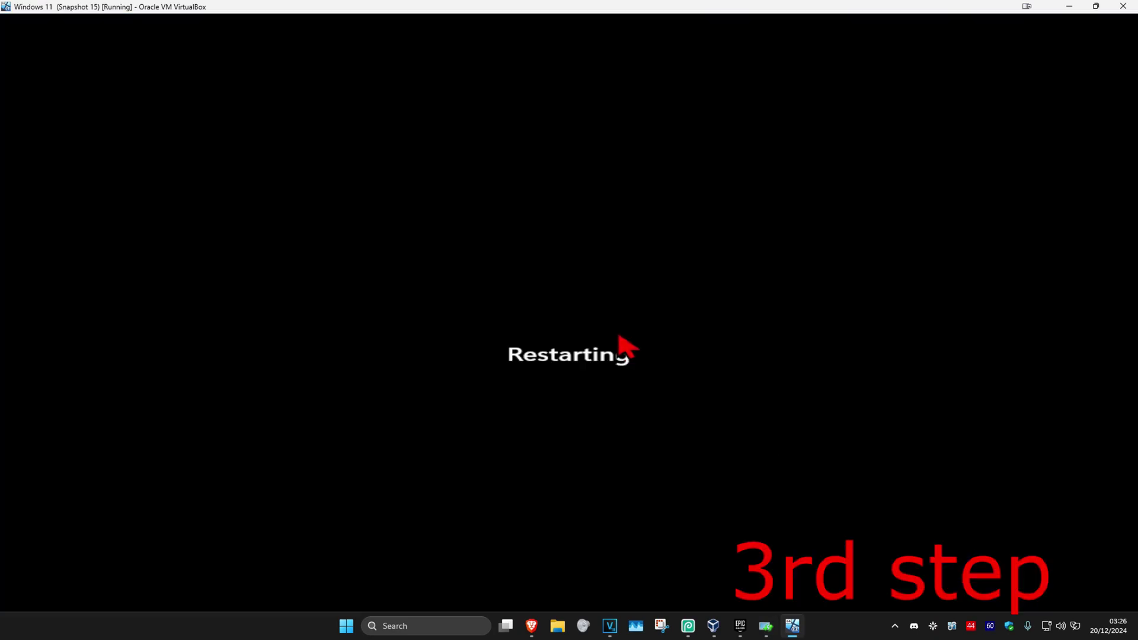